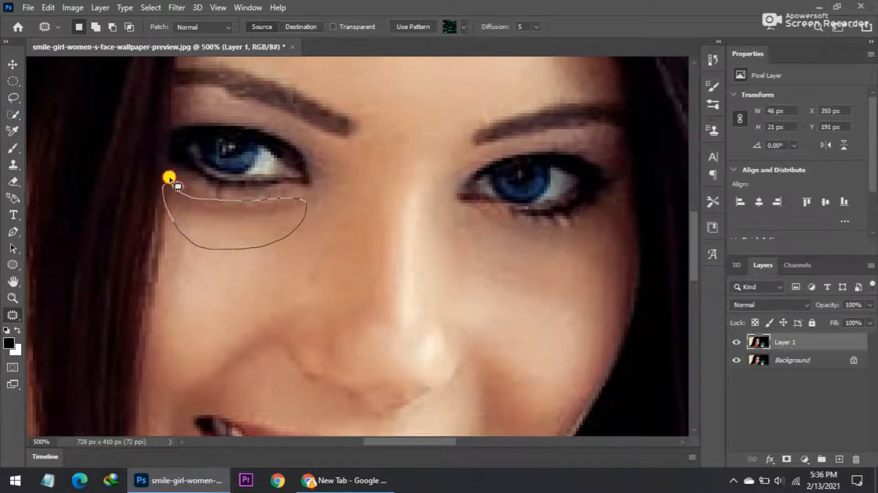
Step: Patch the dark area under the left-hand eye with the smoother cheek skin below it on Layer 1 and deselect
left_click_drag(229, 235, 231, 266)
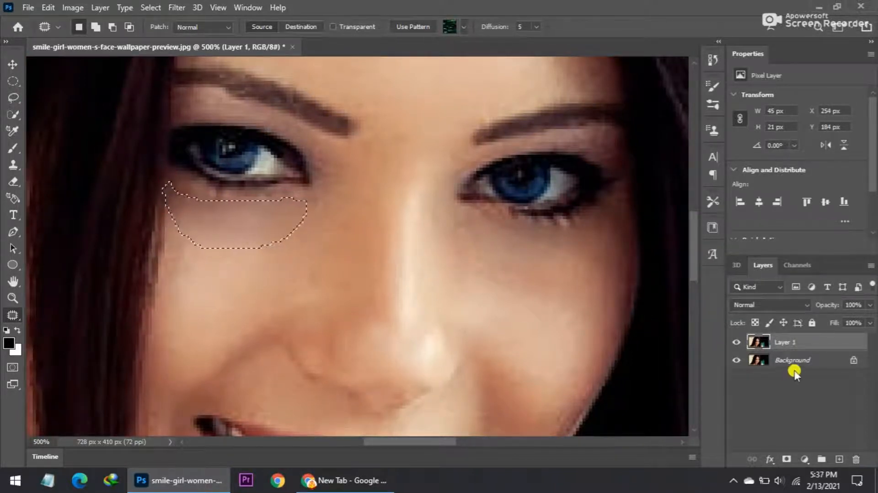
left_click(784, 360)
left_click(780, 341)
key("ctrl+d")
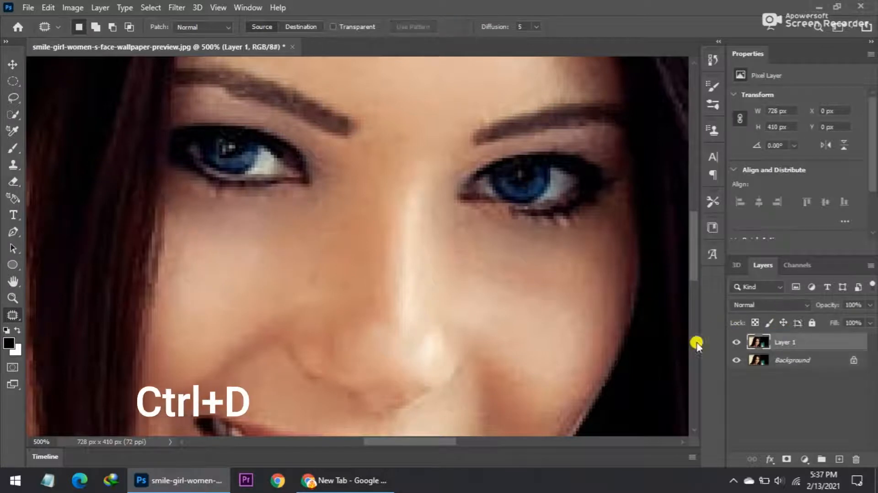
key("ctrl+0")
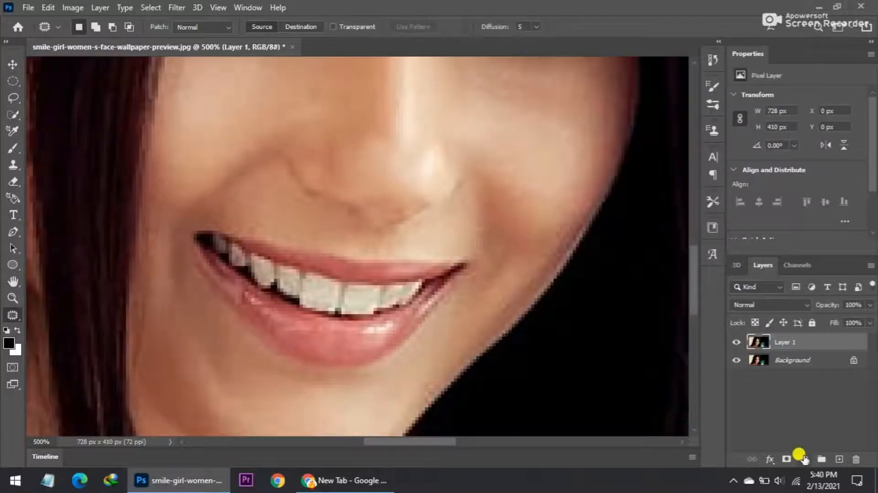
Step: Add a red Solid Color fill layer above Layer 1 and delete its default layer mask
left_click(804, 458)
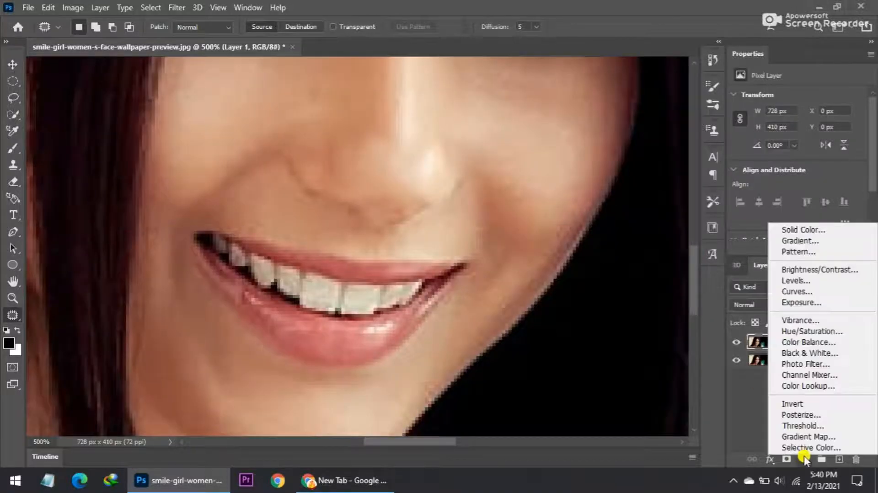
left_click(799, 230)
left_click_drag(647, 203, 649, 187)
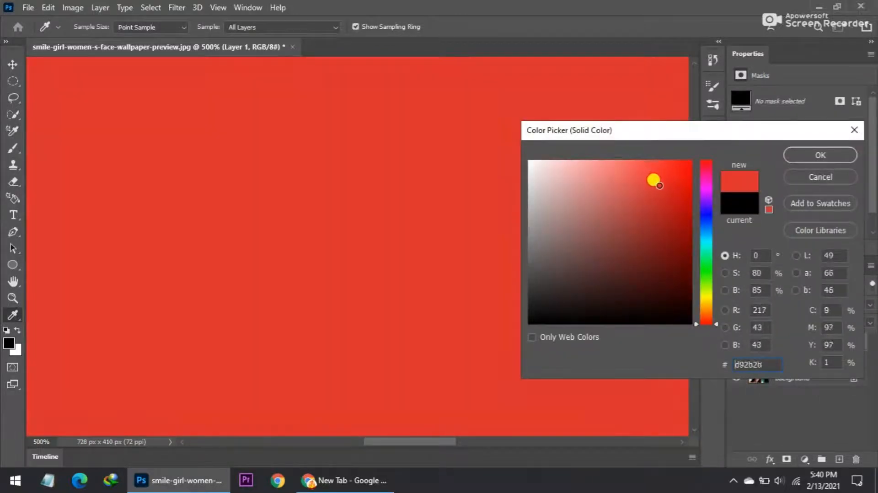
key("Return")
left_click_drag(784, 345, 855, 459)
left_click(377, 189)
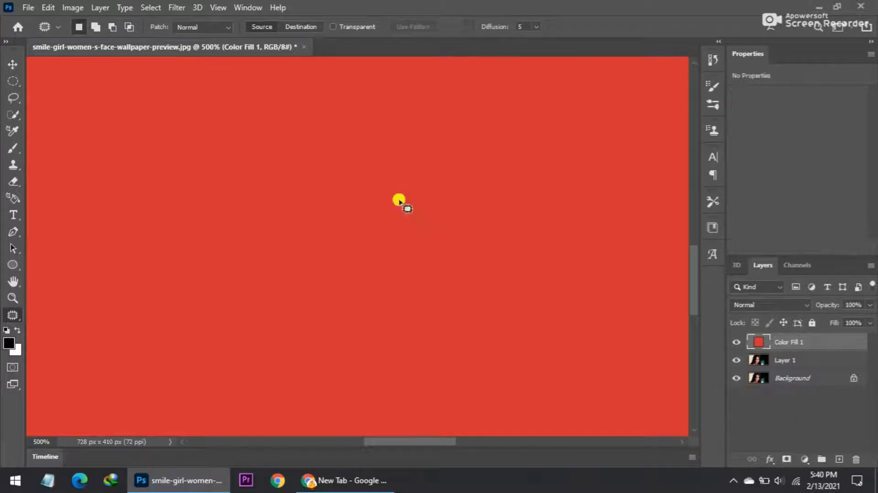
Step: Set the red fill layer's blend mode to Multiply and hide its effect with a black layer mask
left_click(802, 303)
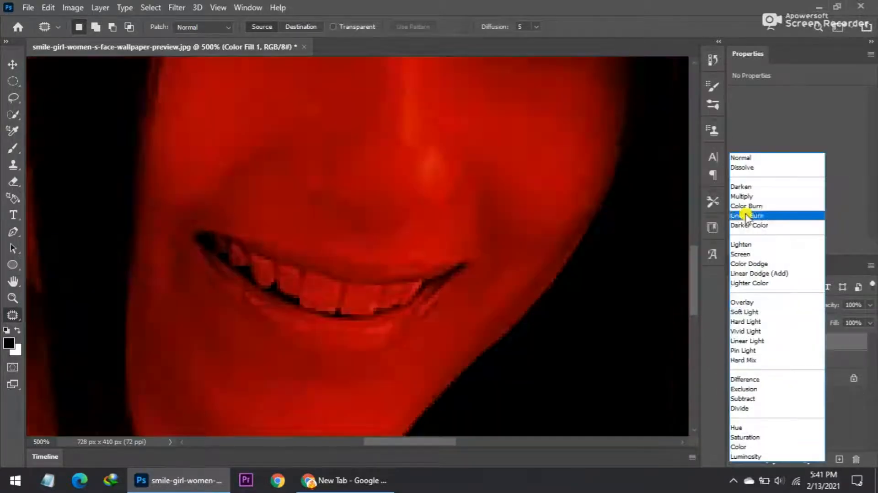
left_click(744, 201)
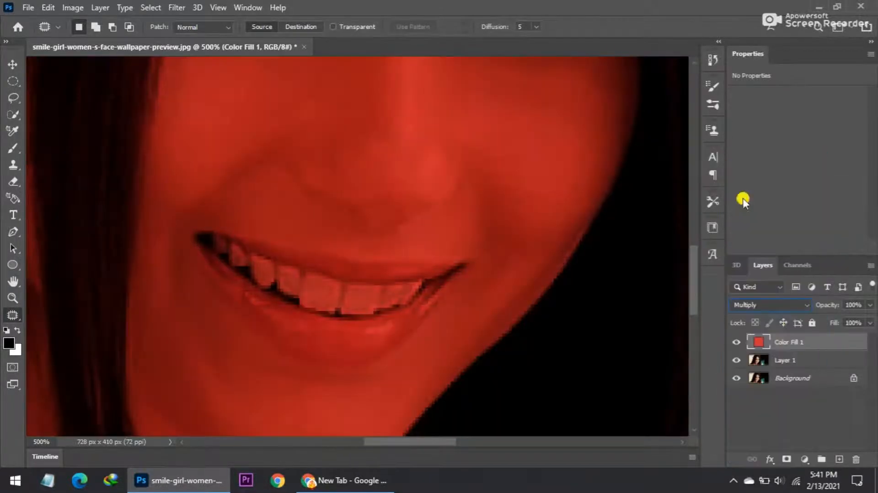
left_click(785, 460, "alt")
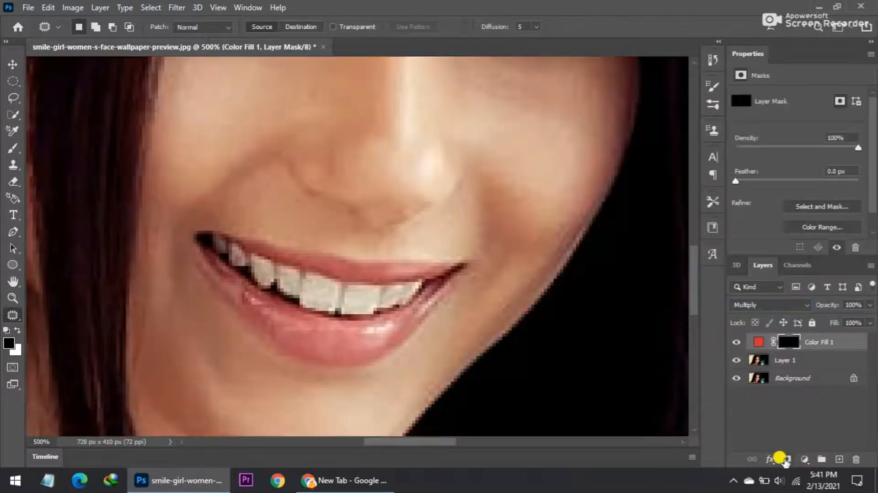
Step: Choose the Brush tool with a soft round tip and set its size to 12 px
left_click(13, 147)
right_click(240, 276)
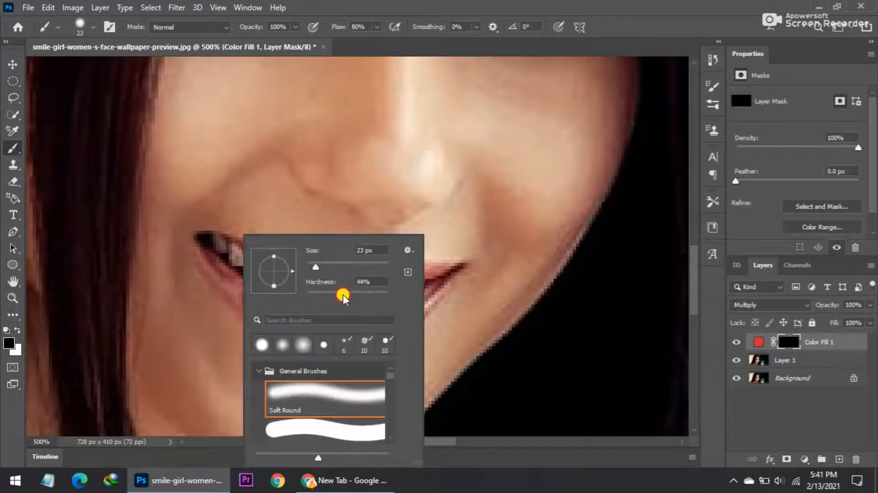
left_click(232, 239)
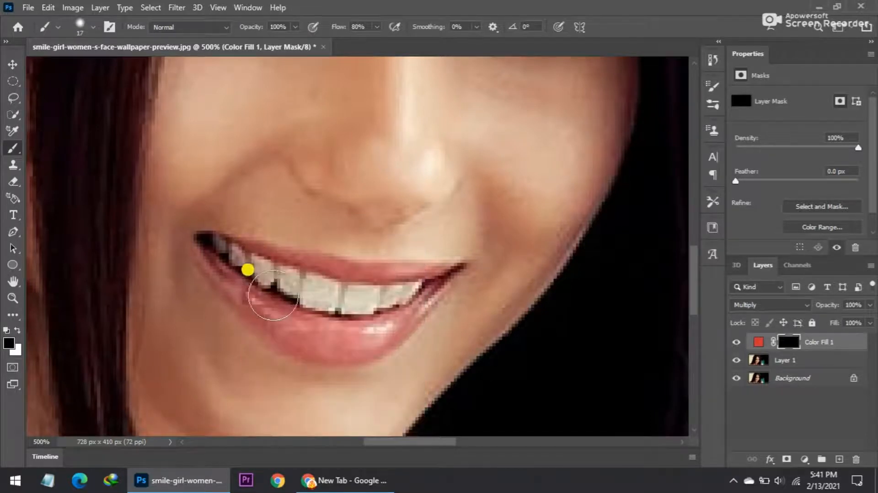
right_click(282, 330)
left_click(257, 303)
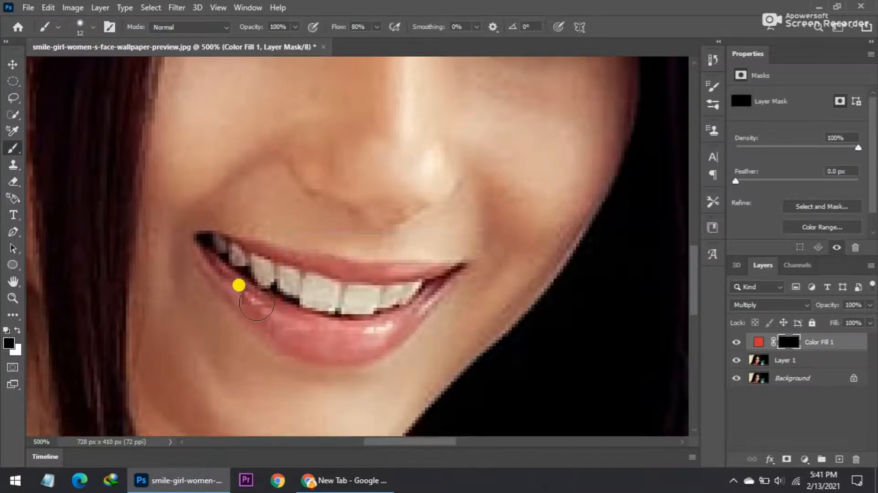
Step: Paint white on the red fill layer's mask over the lower lip, reducing the brush to 9 px for the finer strokes
key("ctrl+plus")
key("ctrl+plus")
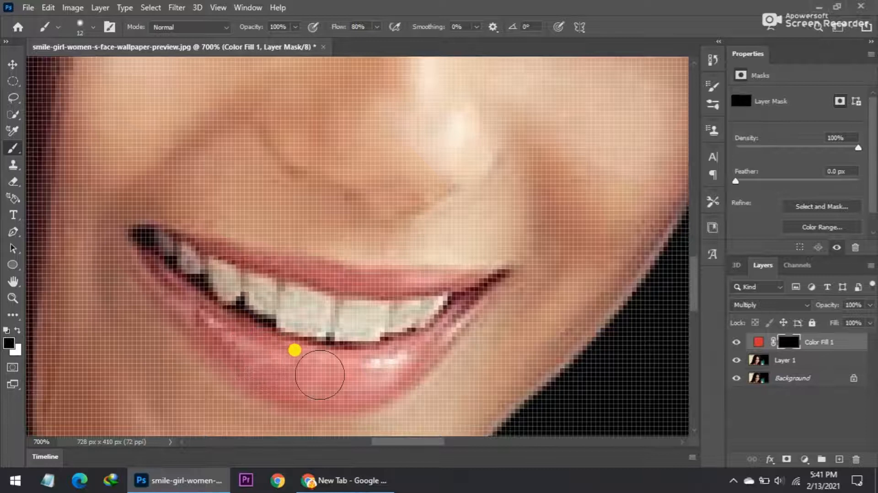
mouse_move(238, 352)
left_mouse_down()
mouse_move(362, 382)
mouse_move(276, 376)
mouse_move(204, 321)
left_mouse_up()
left_click_drag(394, 373, 416, 353)
right_click(421, 300)
left_click_drag(510, 267, 507, 267)
left_click(398, 328)
left_click_drag(399, 328, 446, 341)
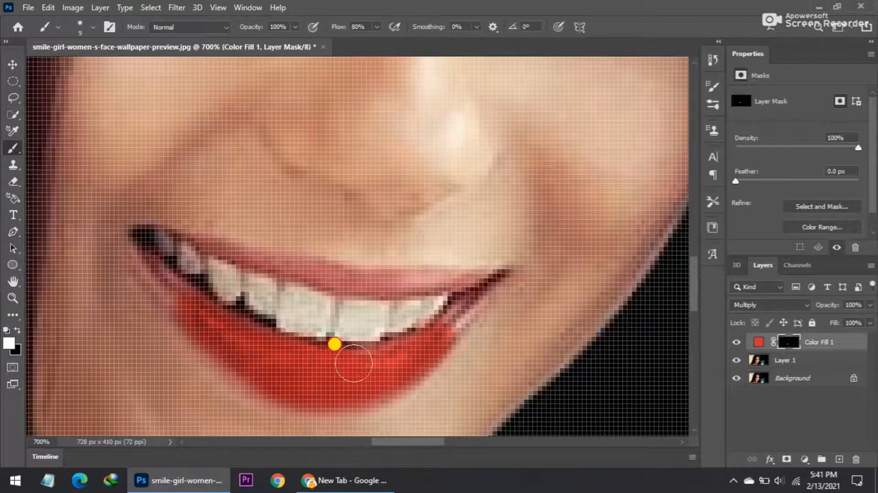
Step: Paint the mask along the left-hand end of the lower lip with a 4 px brush
key("ctrl+plus")
key("ctrl+plus")
left_click_drag(424, 443, 405, 444)
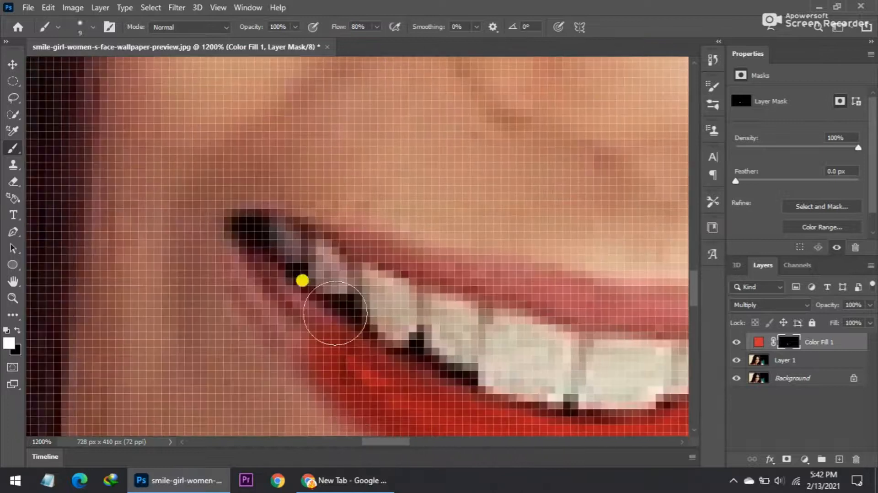
right_click(295, 303)
key("Return")
mouse_move(283, 291)
left_mouse_down()
mouse_move(284, 313)
mouse_move(256, 274)
mouse_move(322, 327)
mouse_move(305, 344)
mouse_move(324, 368)
mouse_move(247, 269)
left_mouse_up()
Step: Paint the mask over the whole upper lip and the right-hand corner of the mouth with the 4 px brush
right_click(249, 227)
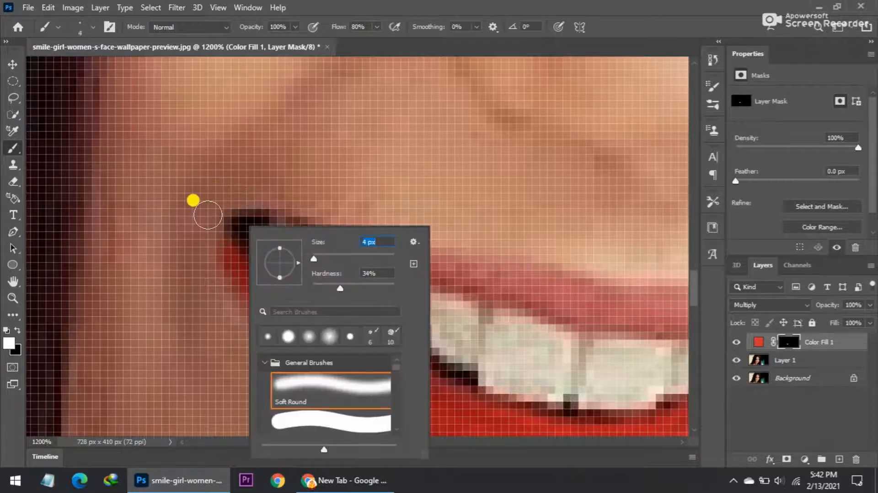
key("Return")
mouse_move(224, 208)
left_mouse_down()
mouse_move(283, 220)
mouse_move(330, 238)
mouse_move(430, 231)
mouse_move(341, 236)
mouse_move(583, 304)
mouse_move(481, 288)
mouse_move(271, 218)
mouse_move(547, 300)
mouse_move(668, 323)
left_mouse_up()
left_click_drag(382, 441, 410, 447)
mouse_move(188, 272)
left_mouse_down()
mouse_move(231, 322)
mouse_move(400, 318)
mouse_move(475, 298)
mouse_move(369, 324)
mouse_move(396, 324)
mouse_move(330, 326)
mouse_move(219, 315)
mouse_move(128, 287)
mouse_move(151, 281)
mouse_move(345, 300)
mouse_move(442, 294)
mouse_move(165, 282)
mouse_move(456, 328)
mouse_move(477, 306)
mouse_move(517, 294)
mouse_move(385, 384)
left_mouse_up()
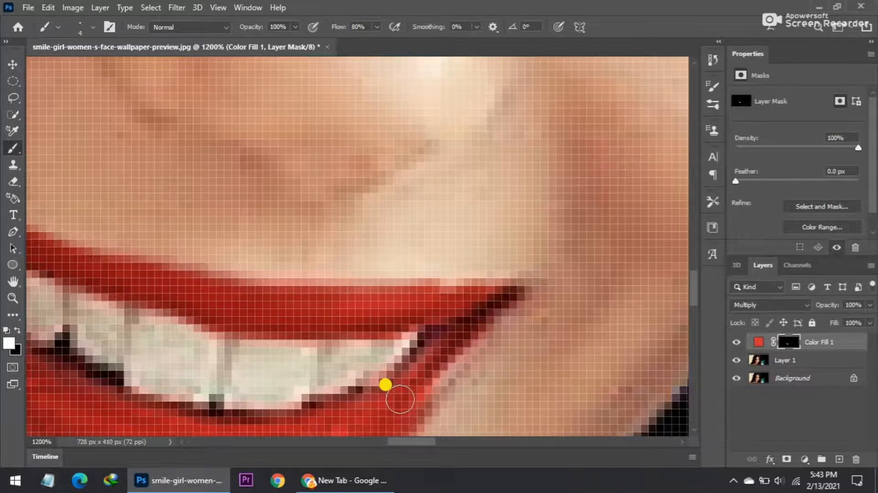
Step: Examine the recoloured lips against the whole portrait and again in close-up
key("ctrl+minus")
key("ctrl+minus")
key("ctrl+minus")
key("ctrl+minus")
key("ctrl+minus")
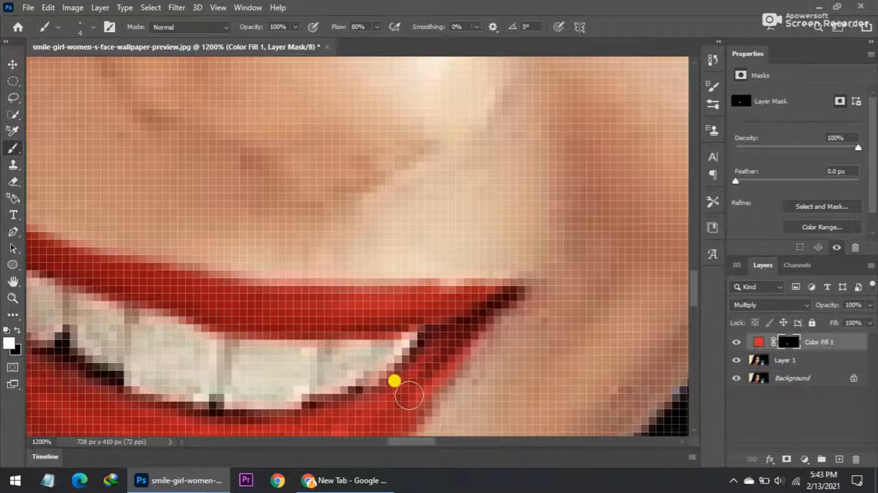
key("ctrl+minus")
key("ctrl+minus")
key("ctrl+minus")
key("ctrl+plus")
key("ctrl+plus")
key("ctrl+plus")
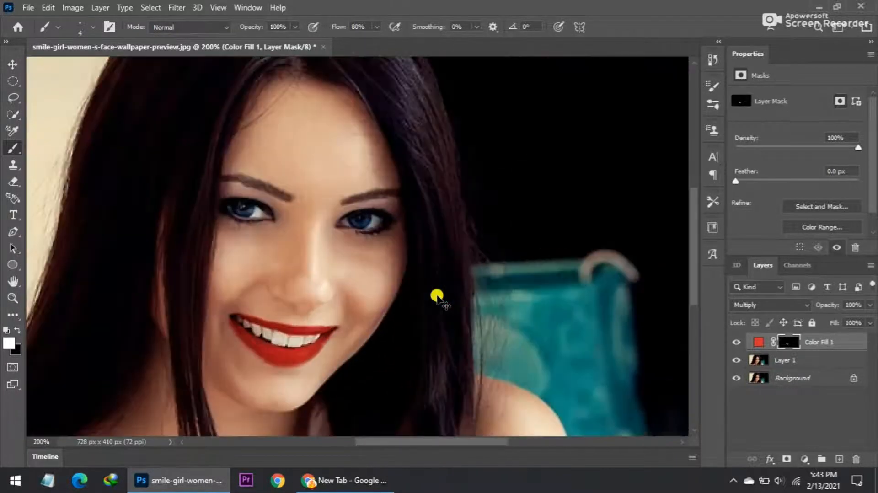
scroll(695, 256, "down", 2)
scroll(417, 443, "left", 3)
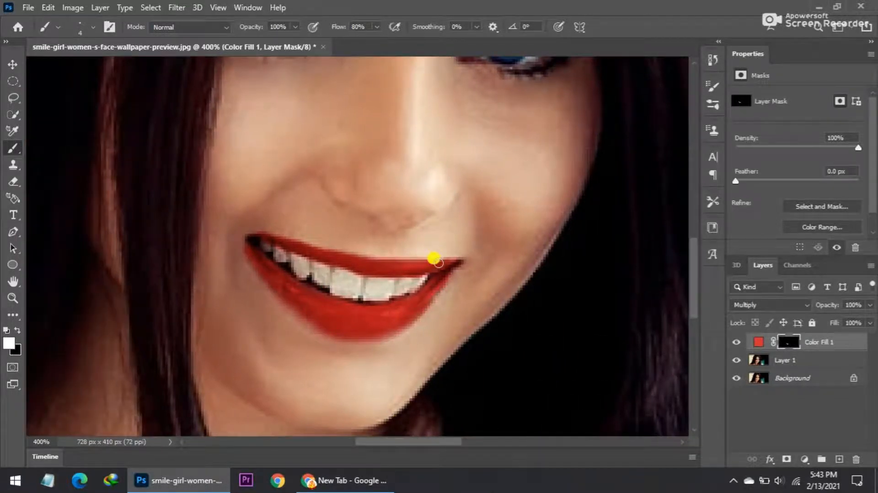
Step: Select the Color Fill 1 mask, set the brush size to 12 px and make black the painting colour
left_click(807, 380)
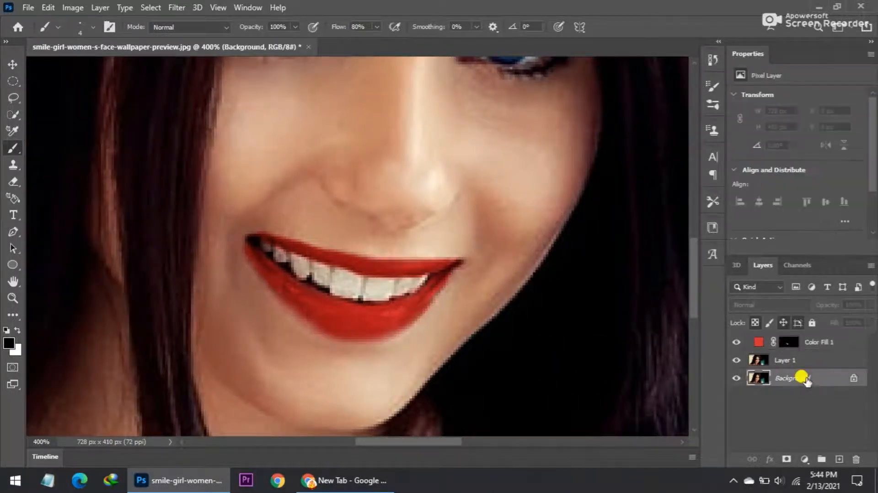
left_click(773, 342)
left_click(790, 342)
key("x")
right_click(320, 280)
key("Return")
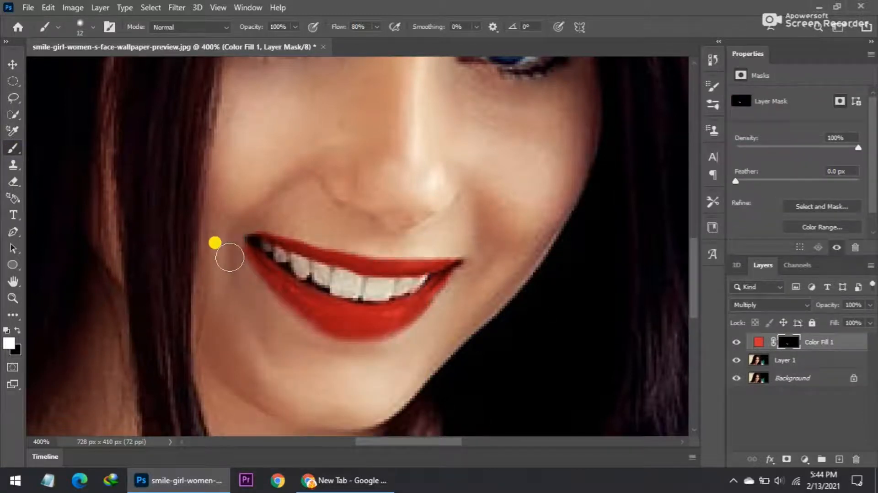
key("x")
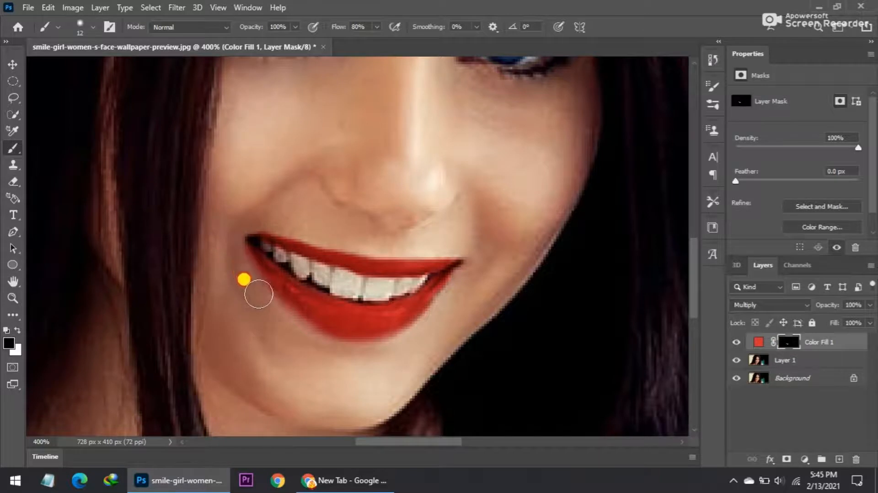
Step: Duplicate the Background layer and move the copy between Layer 1 and the red fill layer
scroll(477, 369, "down", 3)
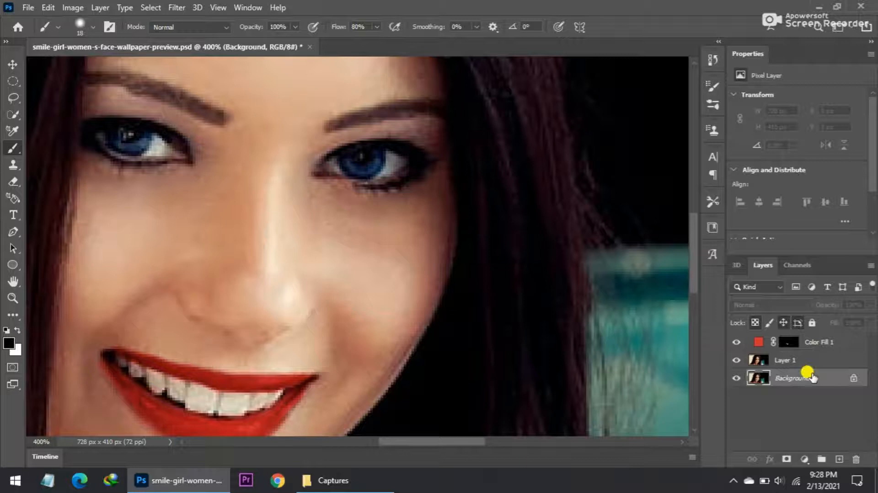
key("ctrl+j")
left_click_drag(812, 375, 807, 351)
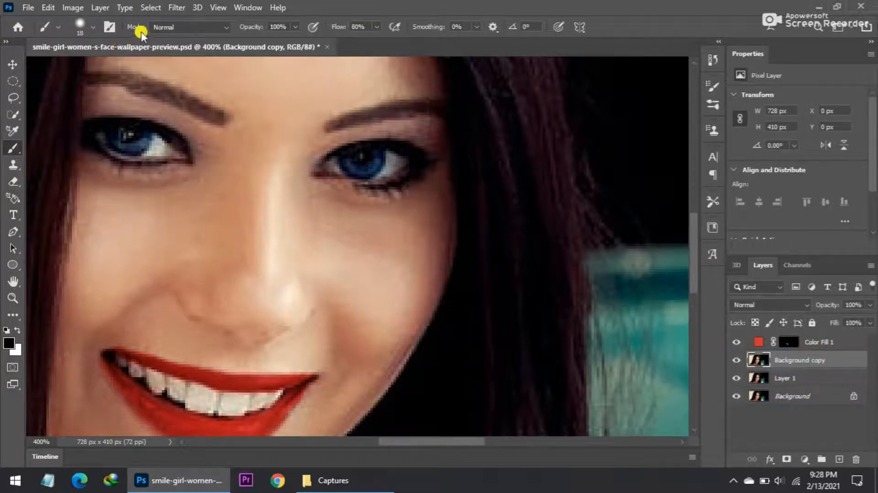
Step: Apply a High Pass filter with a radius of 47.0 pixels to the Background copy layer
left_click(176, 7)
mouse_move(327, 281)
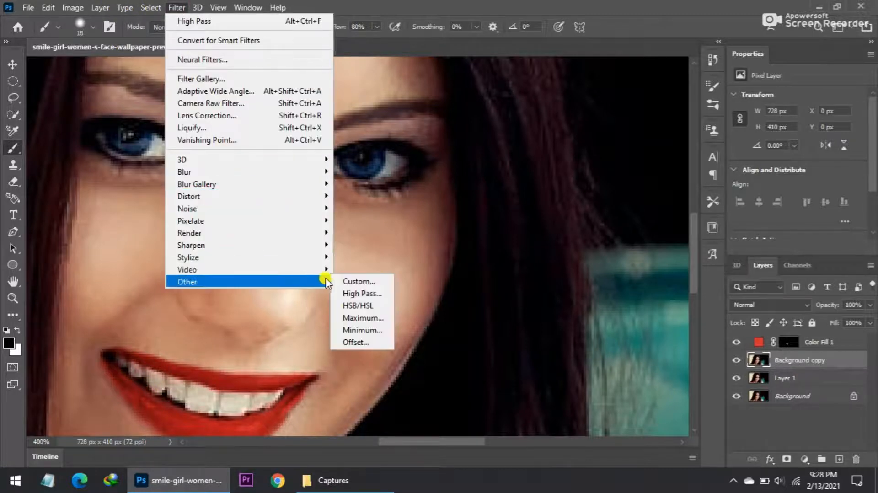
left_click(361, 293)
left_click_drag(525, 303, 520, 304)
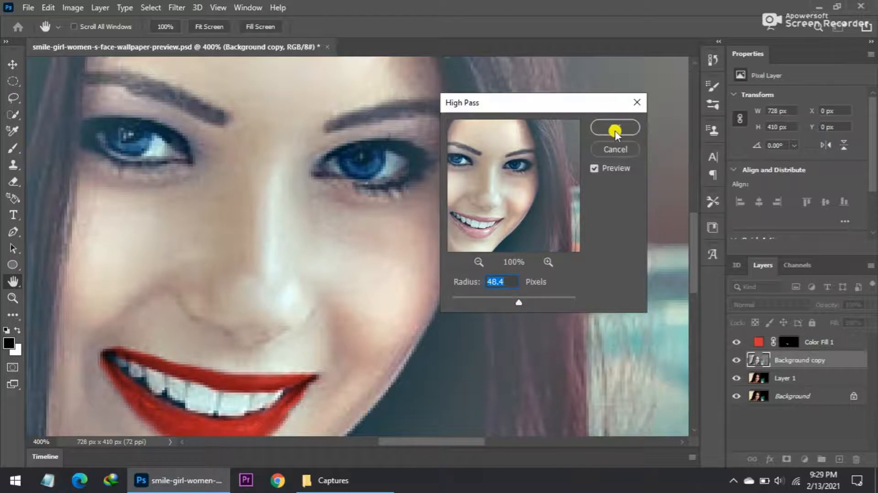
key("ctrl+1")
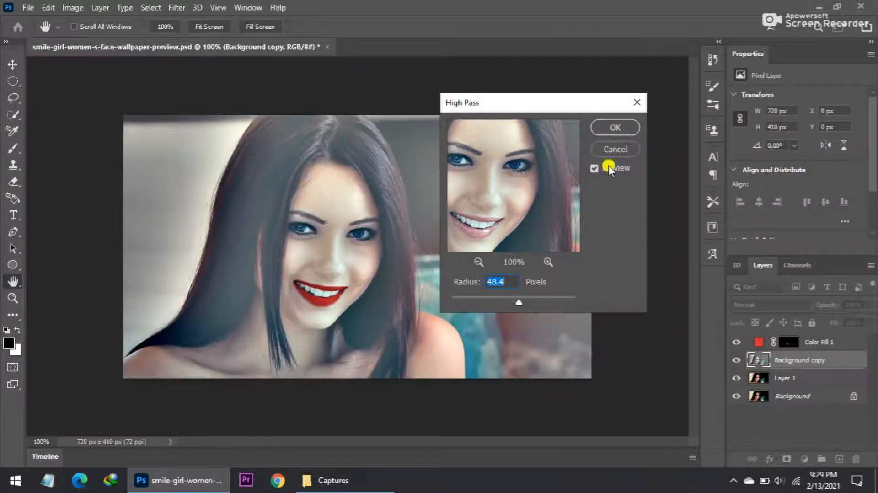
mouse_move(519, 302)
left_mouse_down()
mouse_move(531, 301)
mouse_move(520, 304)
left_mouse_up()
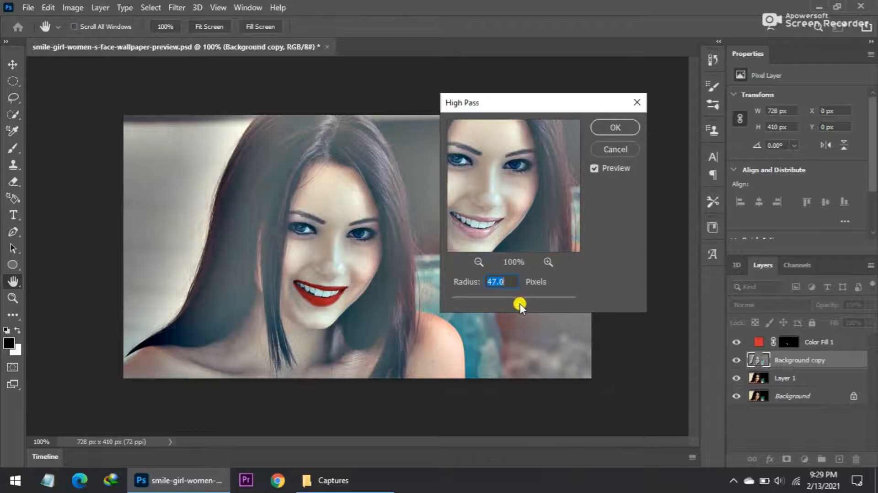
left_click(622, 128)
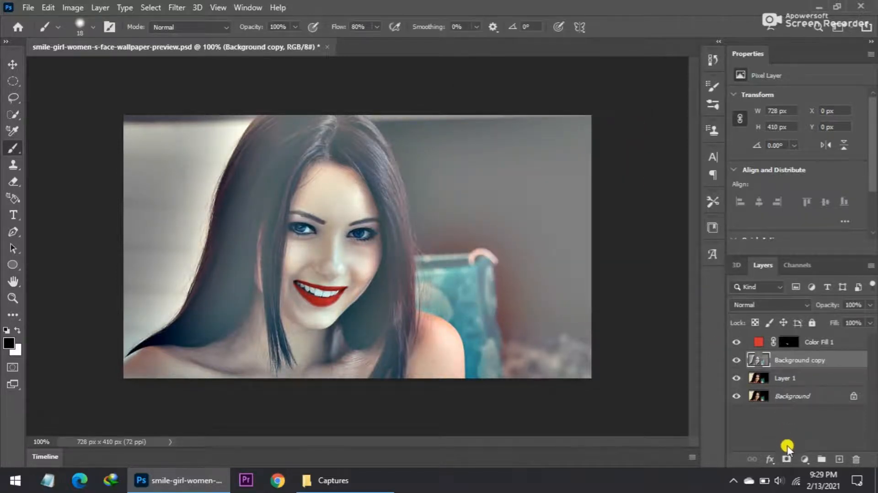
Step: Hide the Background copy with a black layer mask, and try a white brush stroke under the right-hand eye before undoing it
left_click(787, 458, "alt")
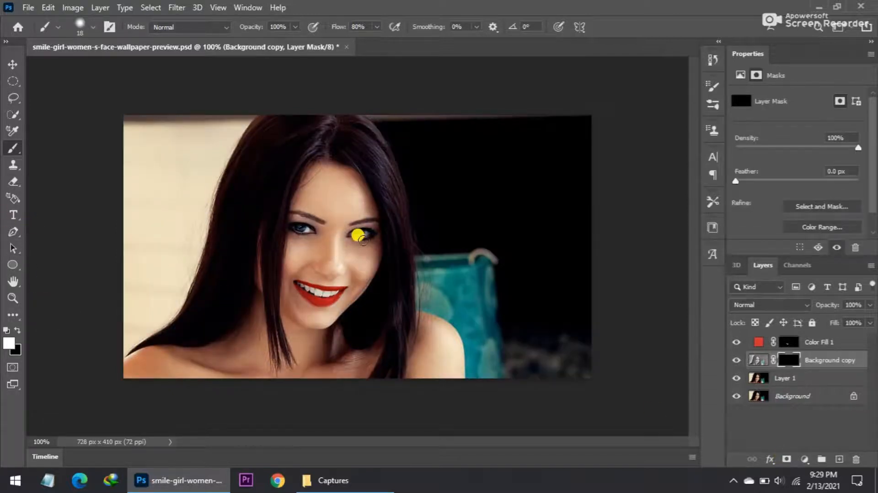
scroll(357, 245, "up", 5)
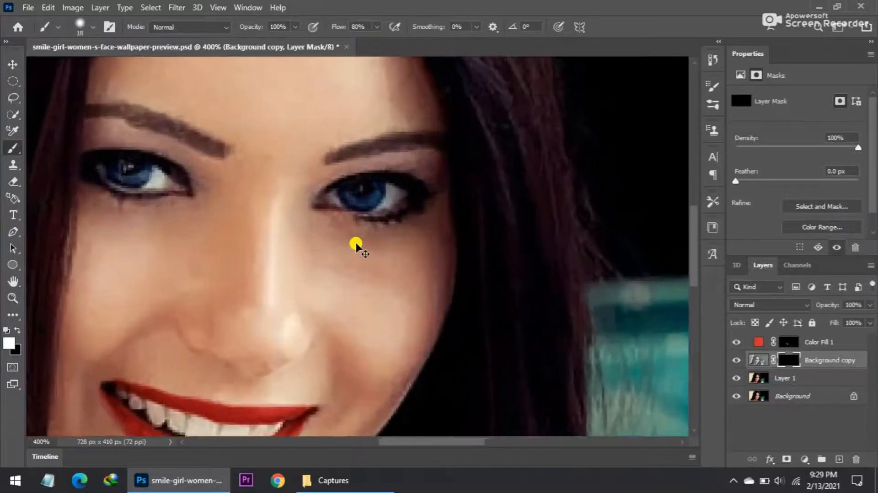
left_click_drag(339, 249, 408, 249)
key("ctrl+z")
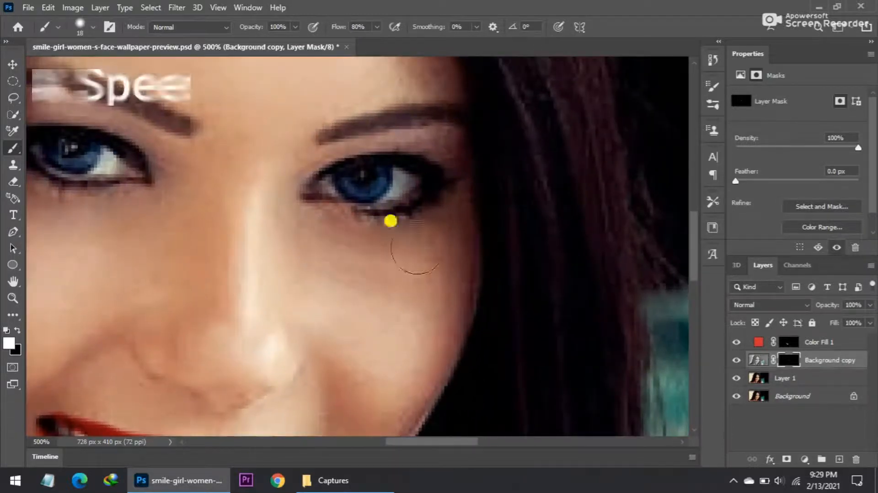
Step: Set the brush flow to 38% and the opacity to 80%
left_click(379, 27)
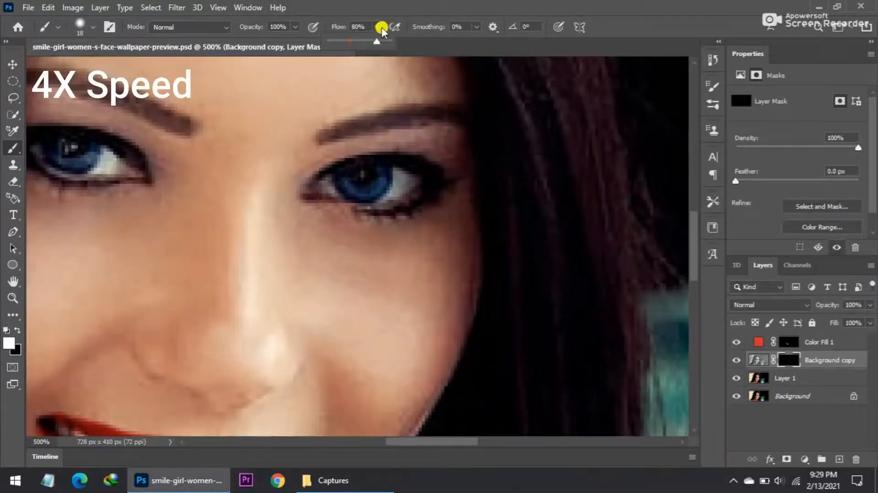
left_click(294, 27)
left_click(284, 40)
Step: Paint white on the Background copy mask over the nose and cheeks to reveal the High Pass effect on the skin
right_click(416, 290)
key("Return")
mouse_move(291, 241)
left_mouse_down()
mouse_move(400, 210)
mouse_move(267, 251)
mouse_move(419, 255)
mouse_move(338, 294)
mouse_move(431, 200)
mouse_move(427, 275)
mouse_move(337, 380)
mouse_move(229, 224)
mouse_move(256, 190)
mouse_move(272, 363)
mouse_move(196, 142)
mouse_move(158, 272)
mouse_move(149, 169)
mouse_move(31, 252)
mouse_move(180, 365)
mouse_move(178, 308)
mouse_move(73, 344)
mouse_move(174, 392)
left_mouse_up()
Step: Paint white on the Background copy mask between the eyebrows, around the nose and beneath both eyes
right_click(414, 301)
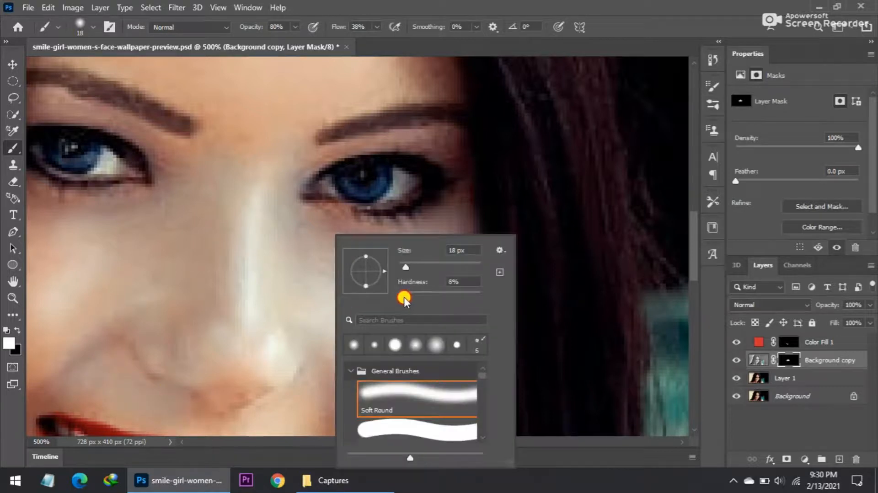
left_click(251, 337)
scroll(247, 336, "down", 2)
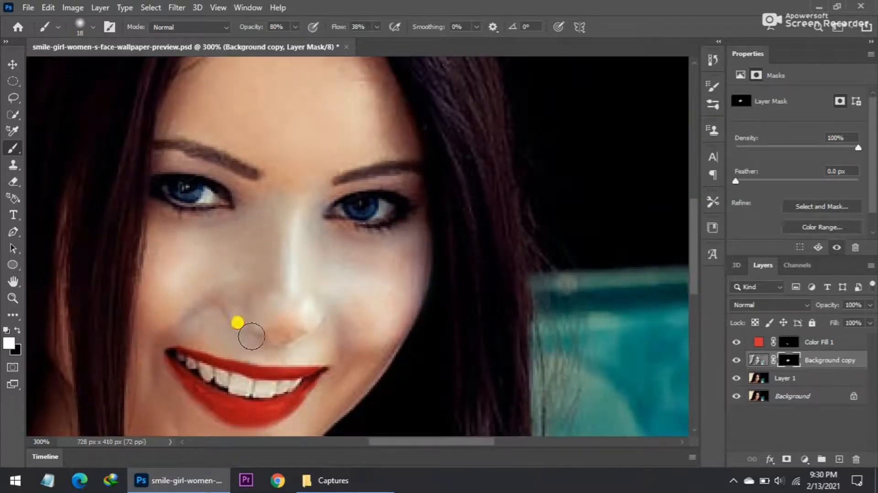
key("XF86MonBrightnessDown")
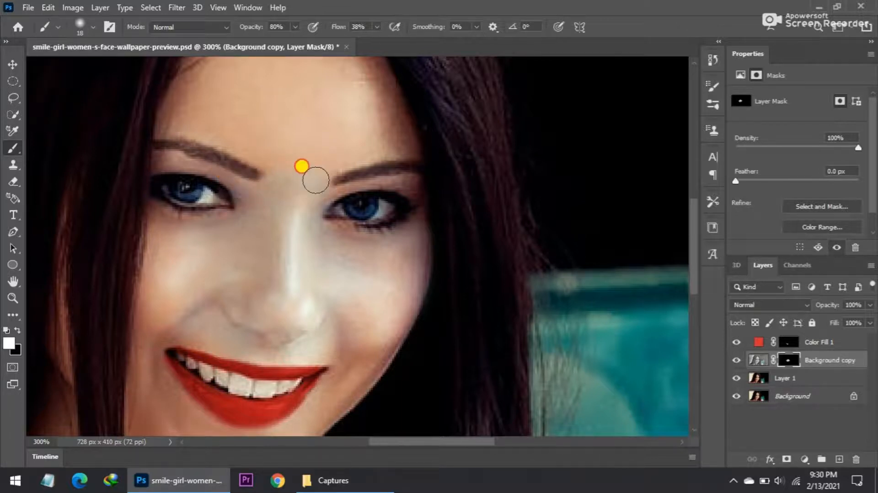
mouse_move(247, 187)
left_mouse_down()
mouse_move(154, 160)
mouse_move(348, 190)
mouse_move(402, 184)
mouse_move(427, 201)
mouse_move(421, 224)
left_mouse_up()
left_click_drag(155, 212, 235, 221)
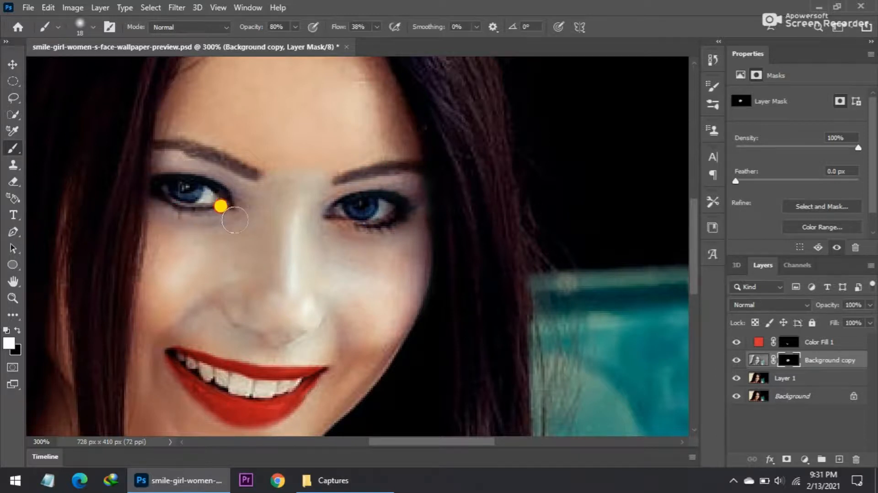
Step: Extend the white painting on the Background copy mask over the forehead
left_click_drag(696, 215, 696, 184)
right_click(289, 167)
mouse_move(362, 199)
left_mouse_down()
mouse_move(299, 175)
mouse_move(246, 211)
mouse_move(154, 189)
mouse_move(273, 230)
mouse_move(365, 218)
mouse_move(337, 151)
mouse_move(225, 101)
mouse_move(308, 207)
left_mouse_up()
left_click(245, 182)
Step: Set the brush size to 21 px, paint the mask white around the mouth and chin, and tidy the jaw edge with black
left_click_drag(696, 236, 700, 298)
right_click(273, 285)
left_click(324, 205)
right_click(357, 238)
left_click_drag(442, 268, 435, 269)
left_click(357, 234)
mouse_move(361, 241)
left_mouse_down()
mouse_move(283, 332)
mouse_move(344, 234)
mouse_move(297, 274)
mouse_move(345, 222)
mouse_move(334, 300)
mouse_move(392, 224)
mouse_move(275, 319)
mouse_move(241, 365)
mouse_move(182, 340)
mouse_move(156, 312)
mouse_move(185, 284)
mouse_move(235, 305)
mouse_move(292, 303)
mouse_move(182, 314)
mouse_move(149, 231)
mouse_move(164, 187)
mouse_move(167, 202)
mouse_move(208, 207)
left_mouse_up()
mouse_move(220, 124)
left_mouse_down()
mouse_move(179, 106)
mouse_move(142, 212)
mouse_move(146, 281)
mouse_move(386, 161)
mouse_move(407, 176)
mouse_move(389, 207)
mouse_move(358, 218)
mouse_move(419, 103)
mouse_move(398, 231)
mouse_move(471, 355)
left_mouse_up()
mouse_move(136, 312)
left_mouse_down()
mouse_move(412, 230)
mouse_move(344, 308)
mouse_move(402, 212)
left_mouse_up()
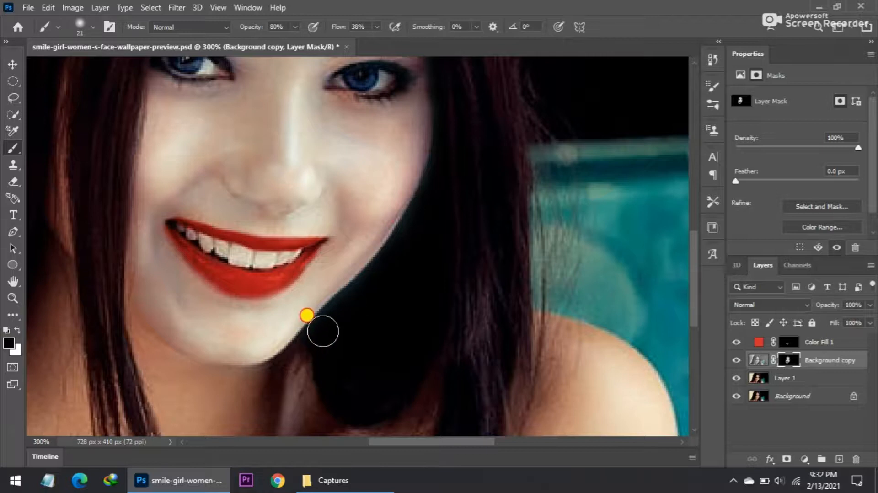
Step: Paint black on the Background copy mask along the hairline to remove the effect from the hair
scroll(700, 231, "up", 4)
mouse_move(428, 197)
left_mouse_down()
mouse_move(435, 176)
mouse_move(362, 84)
mouse_move(398, 135)
mouse_move(348, 81)
left_mouse_up()
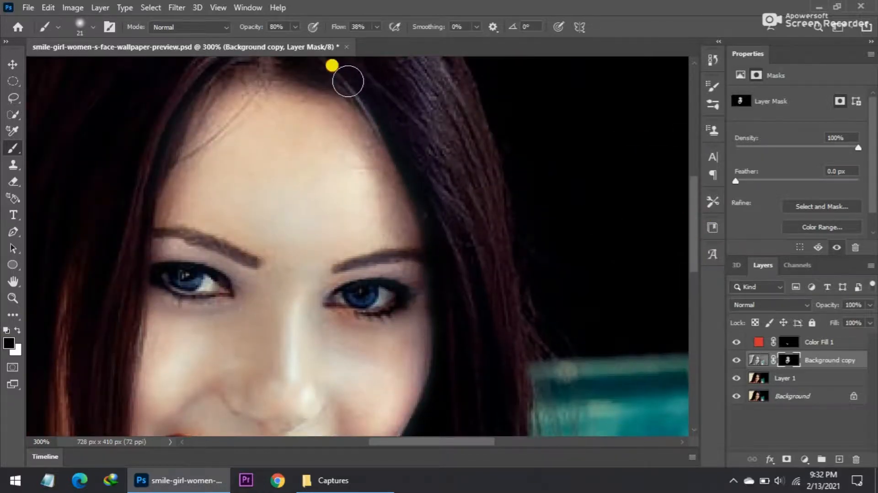
scroll(220, 89, "up", 1)
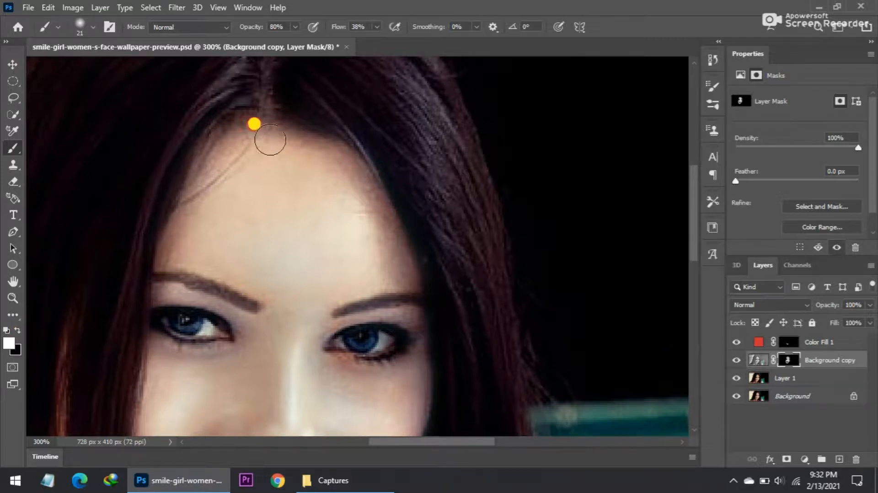
Step: Set the brush size to 14 px and paint white on the mask over the ear beside the left-hand hair strands
left_click_drag(694, 206, 699, 261)
left_click_drag(391, 442, 340, 453)
key("ctrl+plus")
key("ctrl+plus")
key("ctrl+plus")
right_click(335, 261)
left_click(371, 265)
left_click(251, 188)
mouse_move(307, 123)
left_mouse_down()
mouse_move(314, 294)
mouse_move(294, 251)
mouse_move(360, 399)
left_mouse_up()
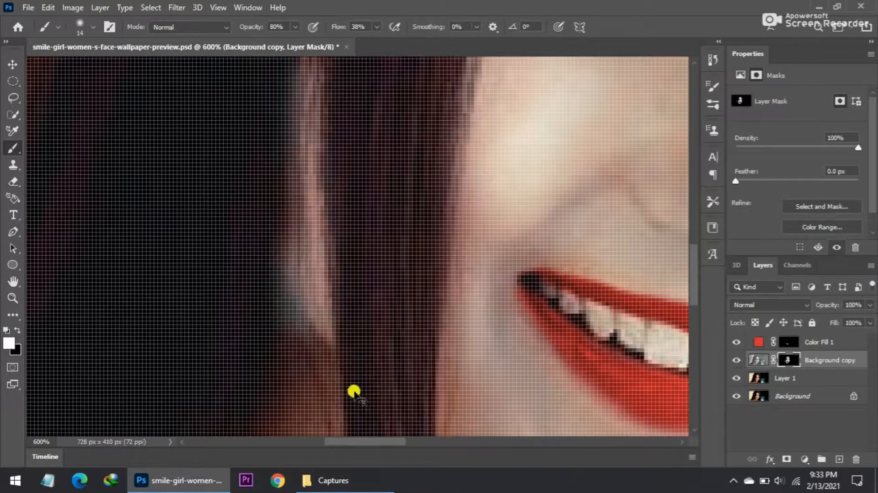
Step: Paint black on the mask around the ear to clear the effect from the surrounding dark hair
key("ctrl+minus")
key("ctrl+minus")
key("ctrl+minus")
left_click_drag(312, 249, 326, 291)
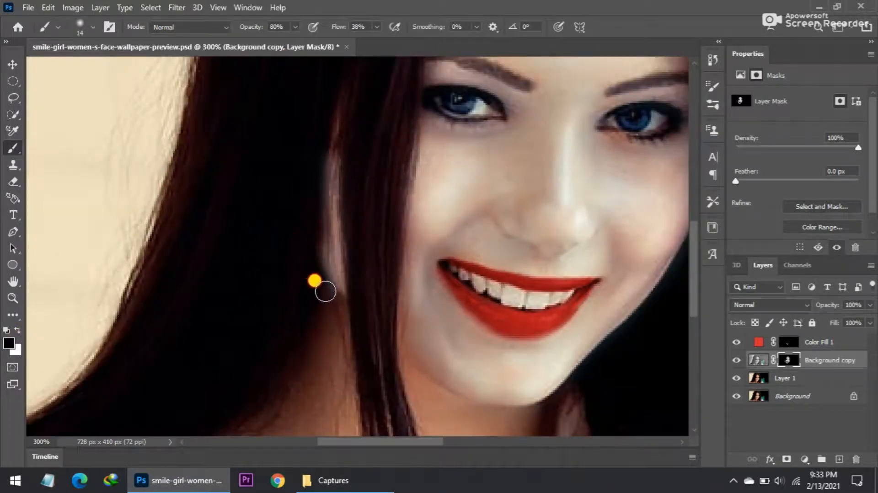
left_click_drag(311, 192, 311, 189)
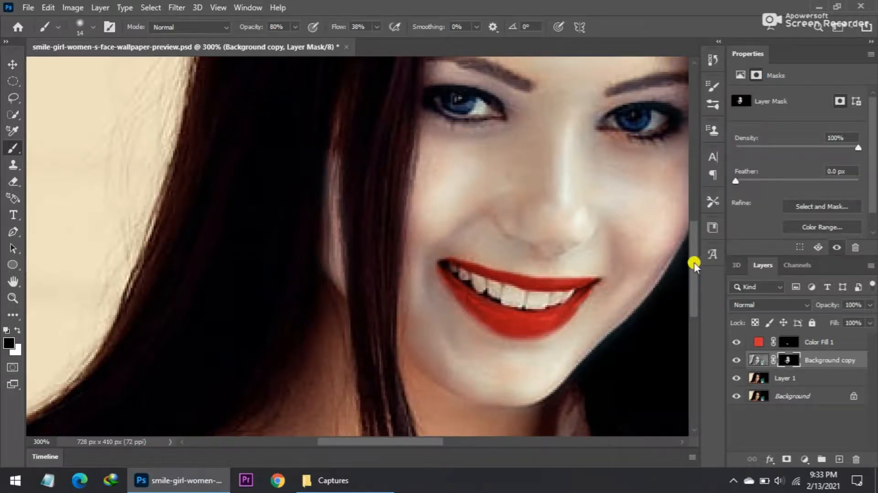
Step: Touch up the face mask in white around the brows and eyes with small brushes of 6 px and 10 px
left_click_drag(694, 264, 696, 238)
key("x")
right_click(338, 232)
key("Escape")
scroll(448, 305, "down", 2)
scroll(598, 358, "up", 1)
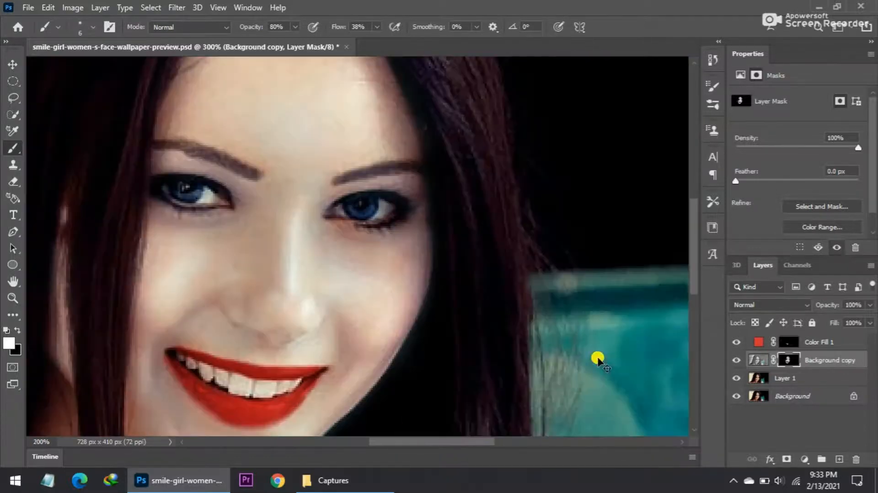
right_click(253, 160)
left_click_drag(333, 196, 341, 196)
key("Return")
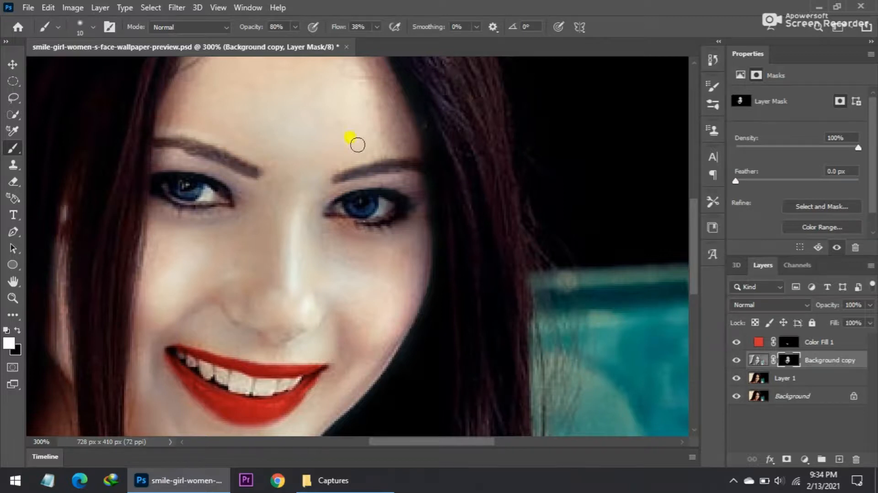
Step: Set the brush size to 53 px and paint white on the mask over the right-hand shoulder, chest and neck
scroll(689, 304, "down", 5)
right_click(218, 235)
left_click_drag(280, 264, 302, 273)
key("Return")
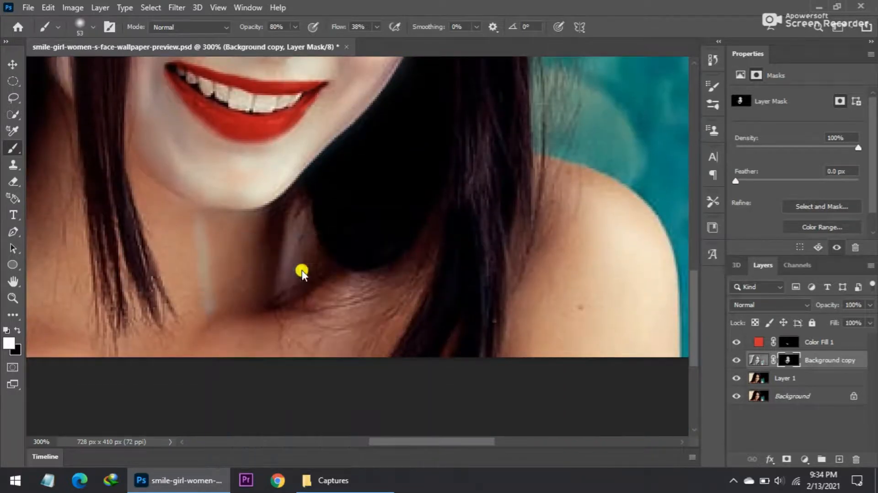
mouse_move(575, 199)
left_mouse_down()
mouse_move(623, 245)
mouse_move(643, 318)
mouse_move(563, 242)
mouse_move(582, 315)
mouse_move(578, 213)
mouse_move(627, 260)
mouse_move(603, 237)
mouse_move(551, 300)
left_mouse_up()
mouse_move(326, 356)
left_mouse_down()
mouse_move(214, 343)
mouse_move(213, 259)
mouse_move(217, 336)
left_mouse_up()
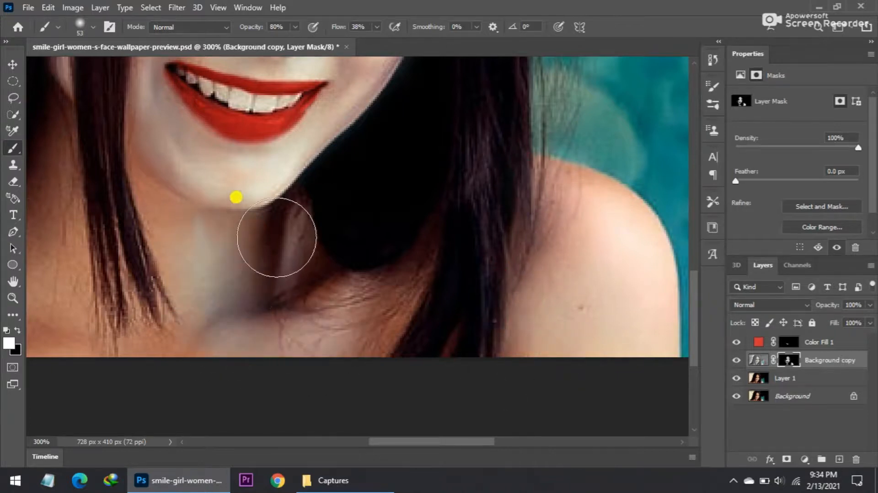
Step: Paint white on the mask over the left-hand side of the neck, the collarbone and the left-hand shoulder
left_click_drag(457, 445, 411, 445)
mouse_move(175, 284)
left_mouse_down()
mouse_move(217, 328)
mouse_move(309, 208)
mouse_move(263, 279)
mouse_move(495, 254)
mouse_move(389, 200)
mouse_move(455, 331)
left_mouse_up()
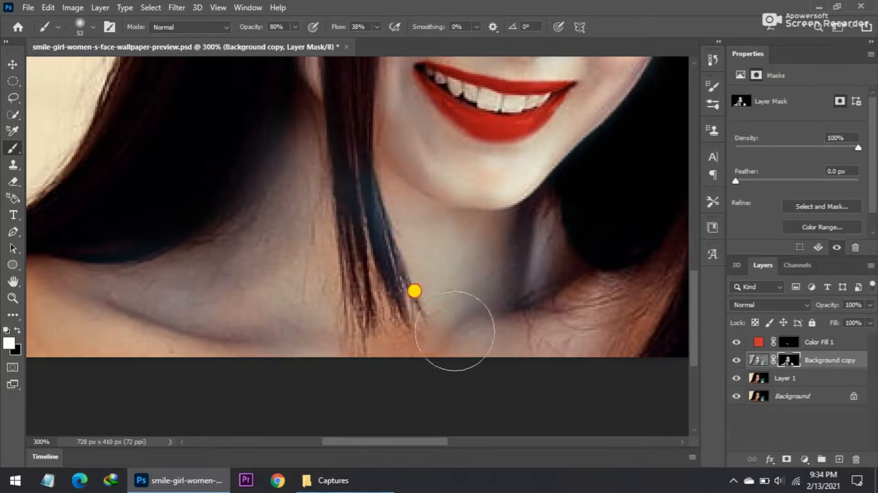
scroll(578, 235, "down", 3)
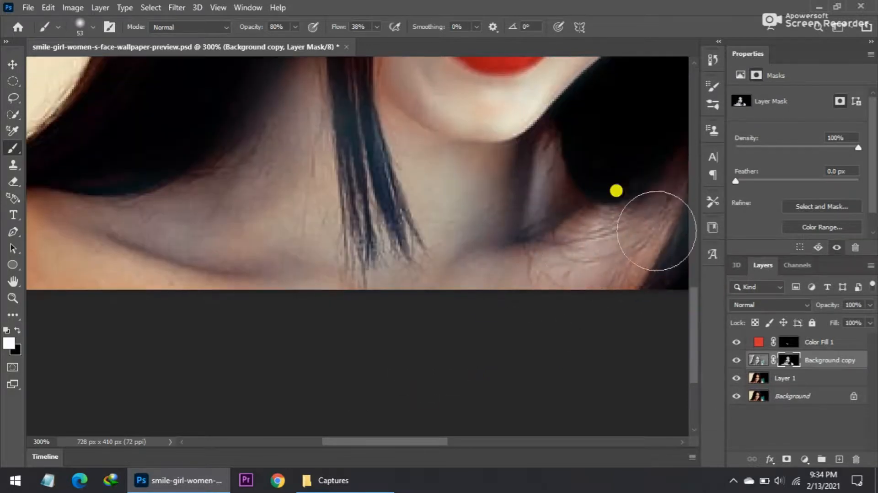
left_click_drag(390, 442, 348, 442)
mouse_move(193, 218)
left_mouse_down()
mouse_move(223, 214)
mouse_move(180, 216)
mouse_move(249, 198)
left_mouse_up()
left_click_drag(356, 452, 389, 451)
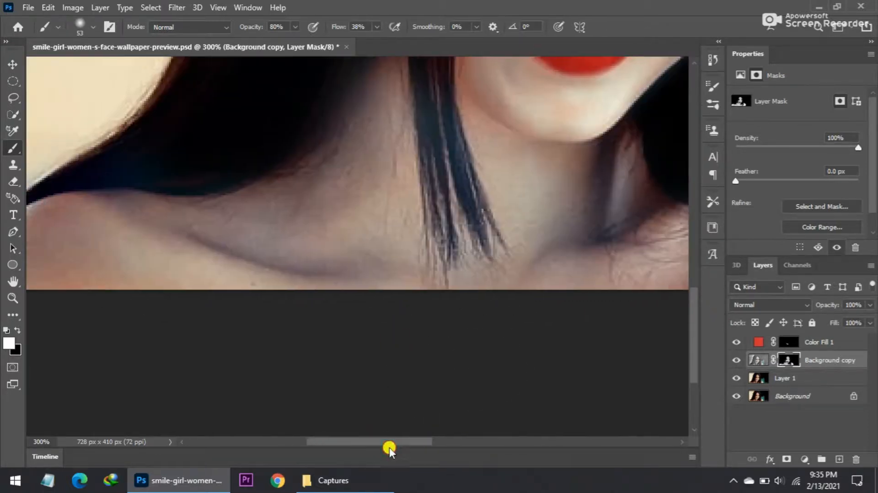
Step: Paint black on the mask over the left-hand hair and its hanging strands, reducing the brush size to 28 px
left_click_drag(327, 441, 301, 441)
key("x")
mouse_move(192, 179)
left_mouse_down()
mouse_move(290, 146)
mouse_move(351, 142)
mouse_move(218, 147)
mouse_move(137, 176)
left_mouse_up()
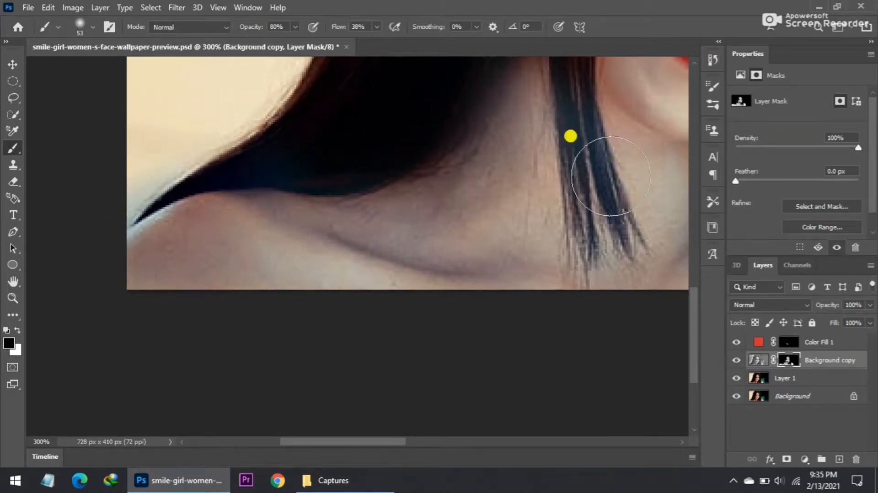
scroll(692, 327, "up", 3)
mouse_move(453, 201)
left_mouse_down()
mouse_move(439, 194)
mouse_move(485, 321)
left_mouse_up()
right_click(592, 236)
left_click_drag(666, 265, 659, 265)
key("Return")
mouse_move(584, 277)
left_mouse_down()
mouse_move(567, 351)
mouse_move(588, 368)
left_mouse_up()
scroll(609, 288, "down", 3)
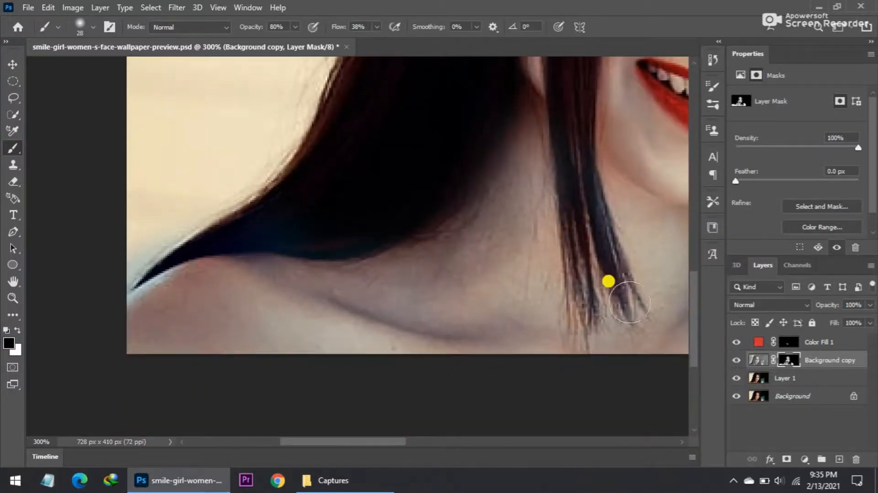
Step: Refine the mask around the neck and right-hand hair, using white on the skin and black on the hair
left_click_drag(391, 446, 484, 442)
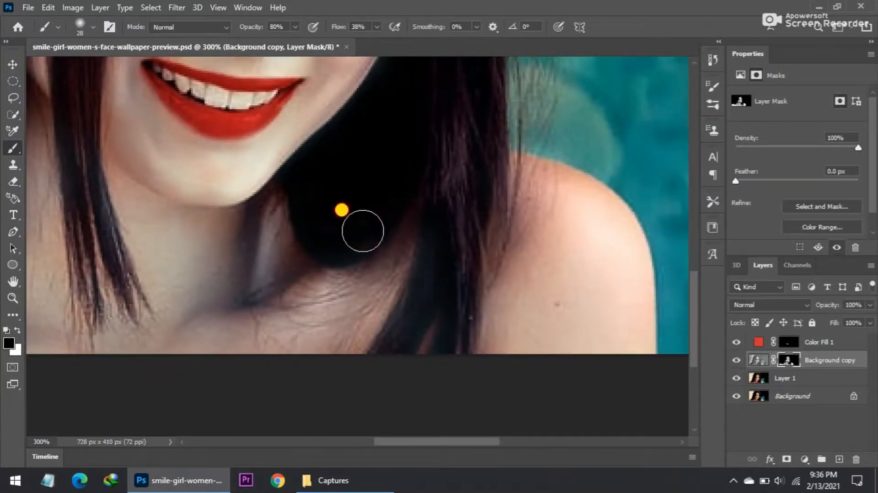
key("x")
left_click_drag(368, 307, 350, 335)
key("x")
mouse_move(260, 250)
left_mouse_down()
mouse_move(279, 248)
mouse_move(302, 279)
mouse_move(411, 241)
mouse_move(418, 216)
mouse_move(378, 305)
mouse_move(336, 305)
left_mouse_up()
key("x")
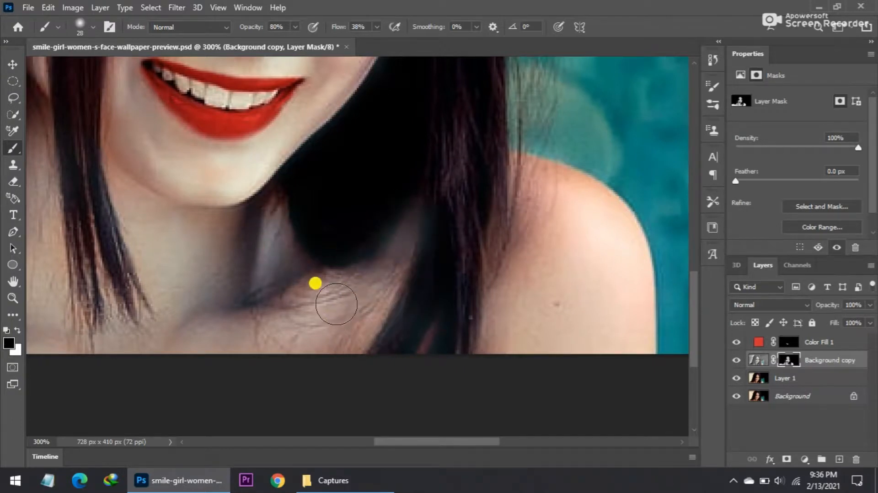
mouse_move(375, 224)
left_mouse_down()
mouse_move(374, 215)
mouse_move(366, 240)
mouse_move(438, 194)
mouse_move(433, 239)
left_mouse_up()
Step: Paint black on the mask over the hair tip above the left-hand shoulder
key("ctrl+minus")
key("ctrl+minus")
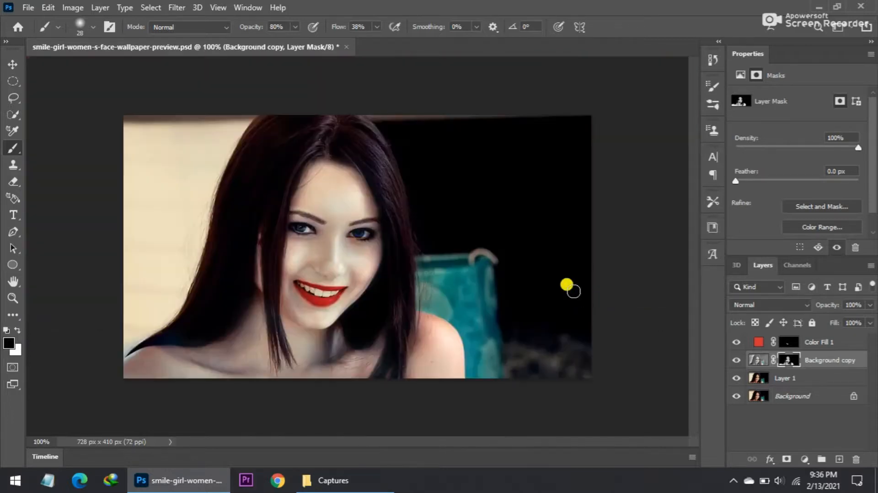
key("ctrl+plus")
key("ctrl+plus")
scroll(303, 309, "down", 3)
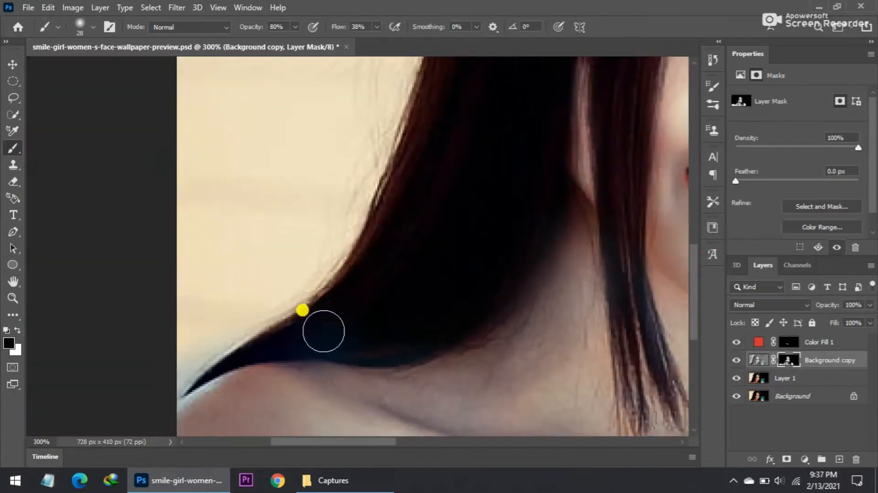
mouse_move(288, 338)
left_mouse_down()
mouse_move(351, 337)
mouse_move(328, 285)
left_mouse_up()
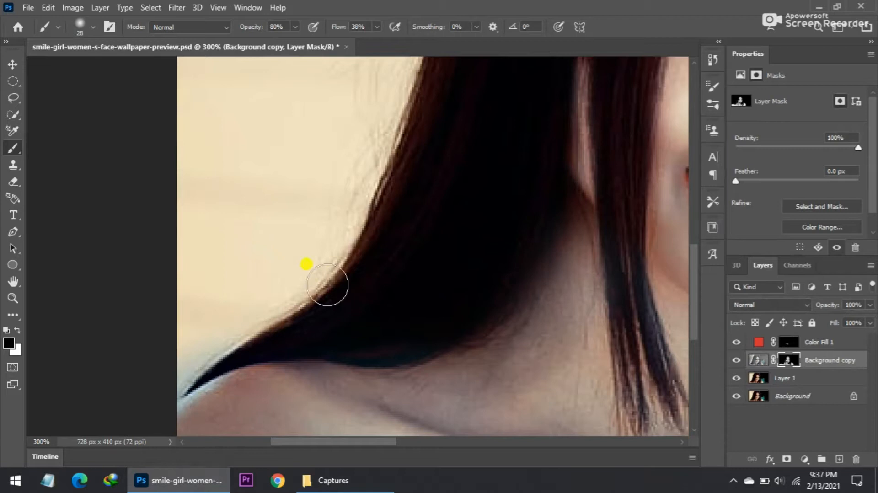
Step: Apply a Gaussian Blur with a radius of 3.7 pixels to the Background copy mask and toggle layer visibility to compare
key("ctrl+minus")
key("ctrl+minus")
left_click(735, 342)
left_click(176, 8)
mouse_move(323, 170)
left_click(386, 219)
left_click_drag(659, 278, 651, 272)
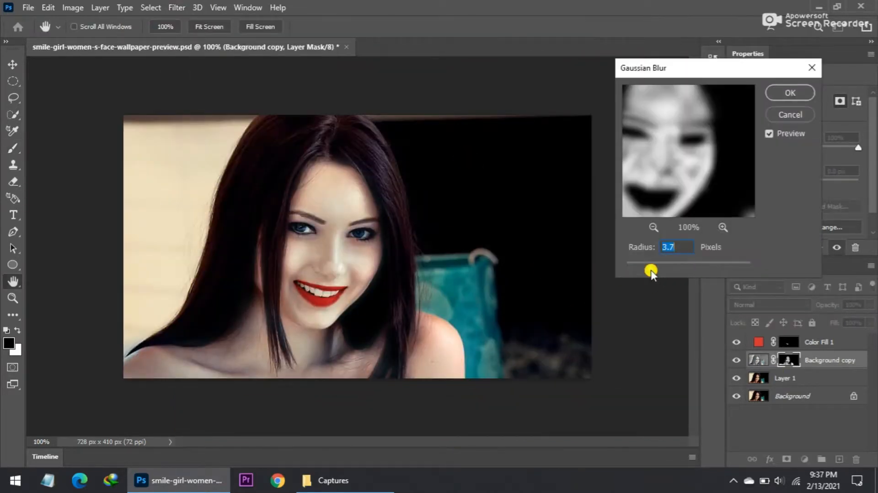
left_click(782, 93)
mouse_move(736, 342)
left_mouse_down()
mouse_move(736, 384)
mouse_move(734, 358)
left_mouse_up()
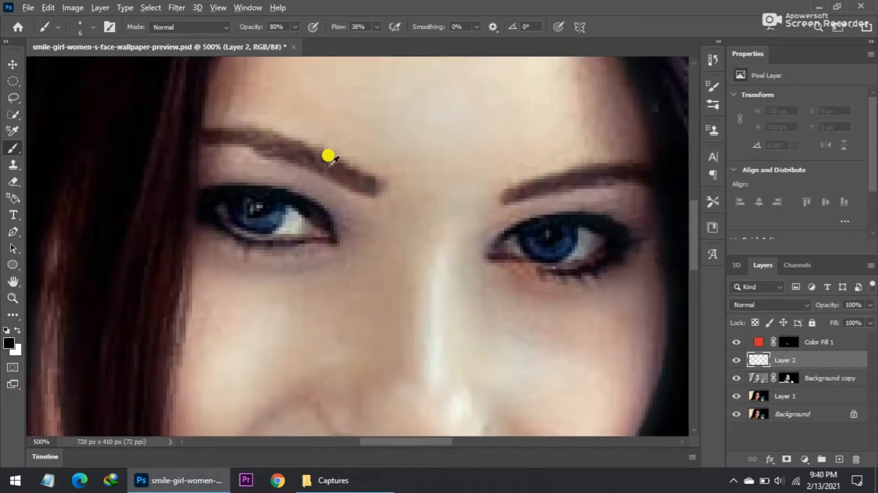
Step: Darken both eyebrows with black 6 px brush strokes on Layer 2 and toggle the layer to compare
left_click_drag(372, 185, 264, 142)
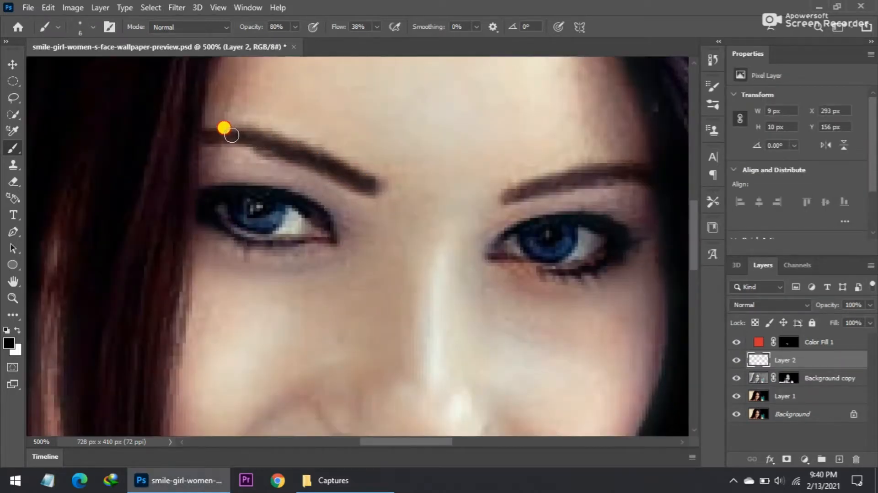
left_click_drag(515, 196, 546, 183)
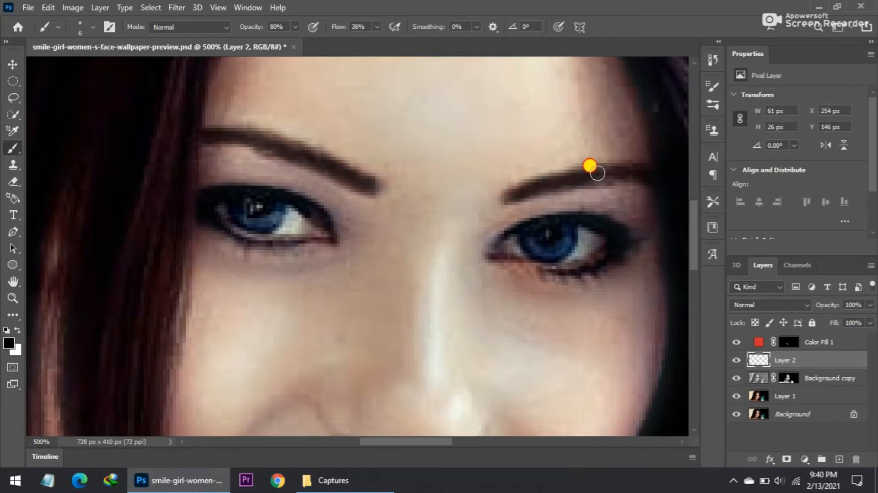
left_click(736, 360)
left_click(736, 360)
Step: Set the brush size to 4 px, darken the eyeliner around both eyes on Layer 2, and compare the layer's effect
right_click(544, 265)
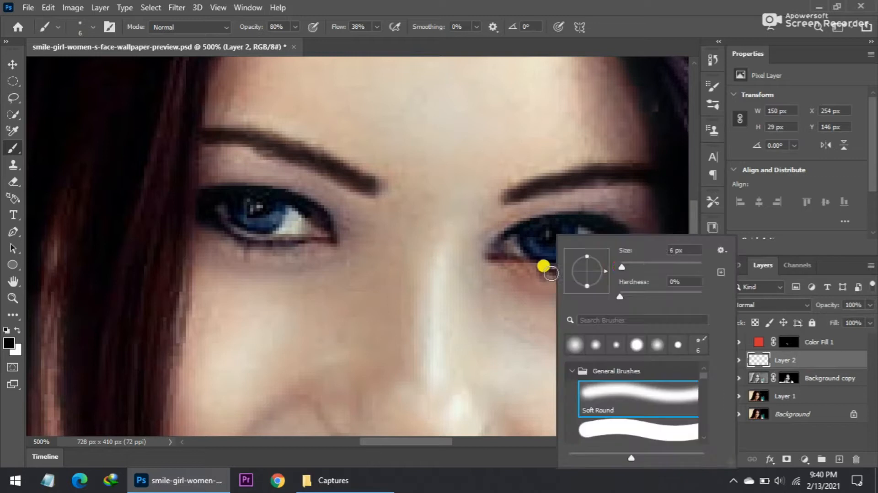
key("Return")
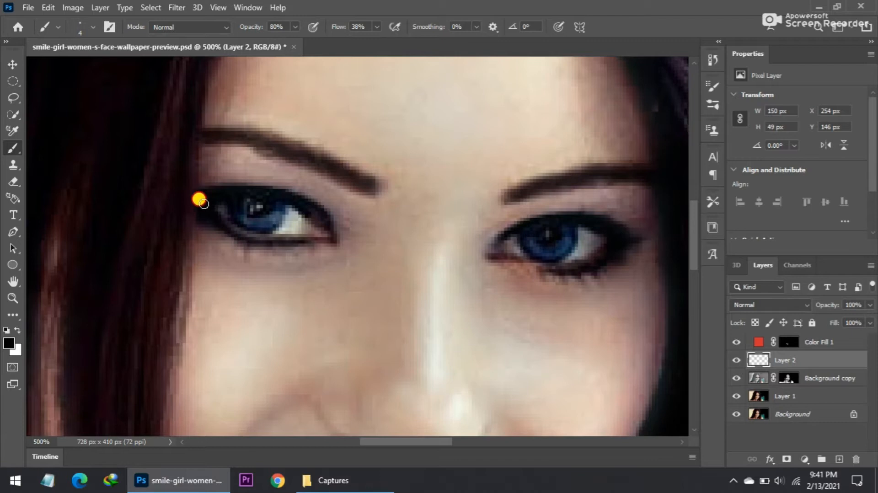
key("ctrl+minus")
key("ctrl+minus")
key("ctrl+minus")
key("ctrl+minus")
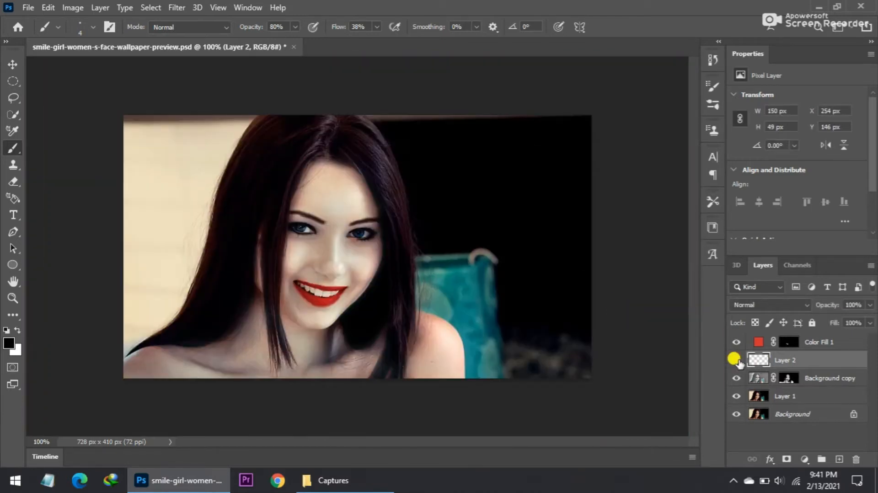
left_click(736, 360)
Step: Select the Background copy layer and set its opacity to 50%
key("alt+bracketleft")
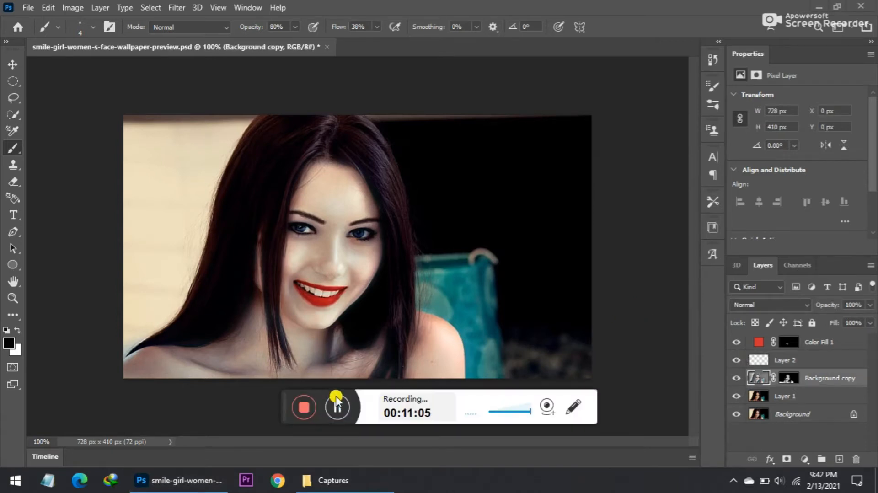
left_click(870, 304)
left_click_drag(871, 319, 843, 319)
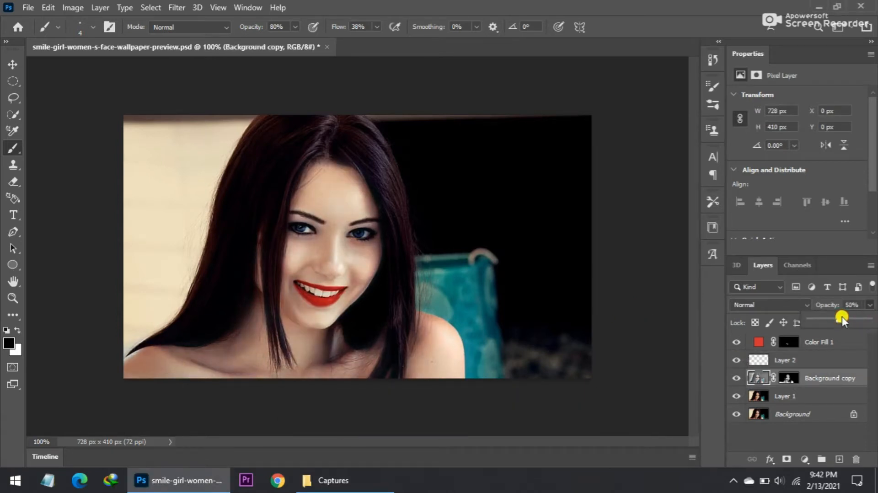